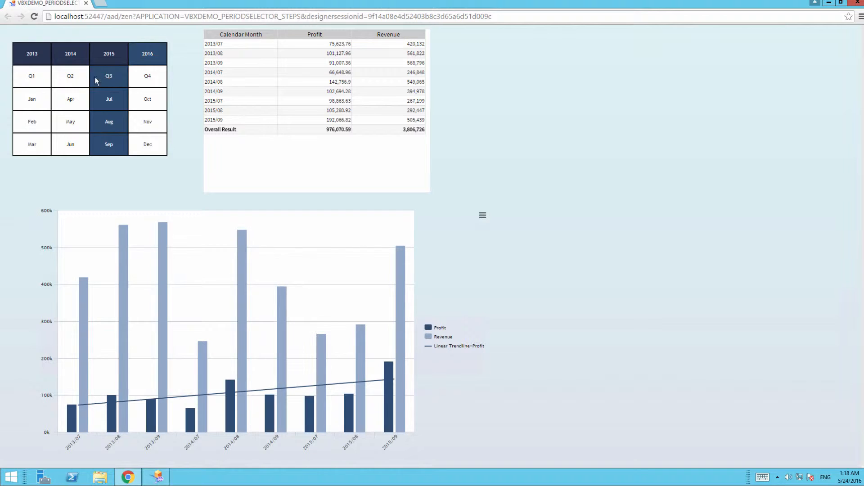
Filter the running dashboard by Jan, Apr, Jul and Oct, adding year 2016 and removing year 2013
left_click(35, 103)
left_click(61, 100)
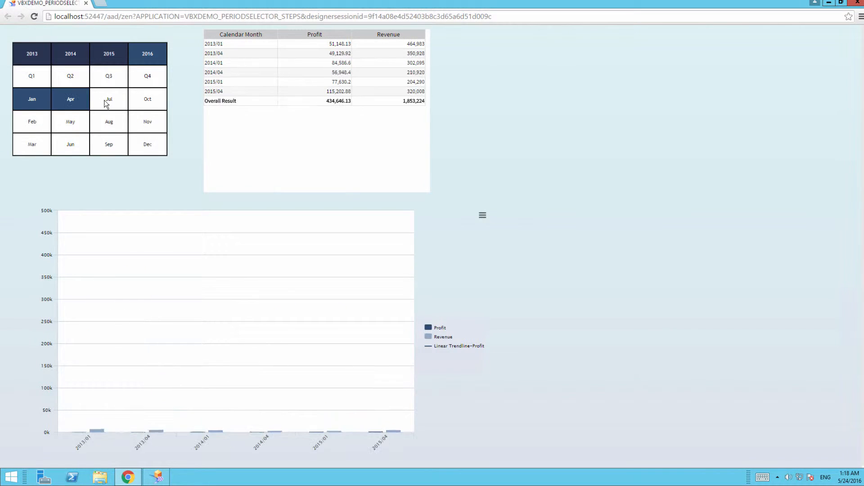
left_click(108, 100)
left_click(147, 100)
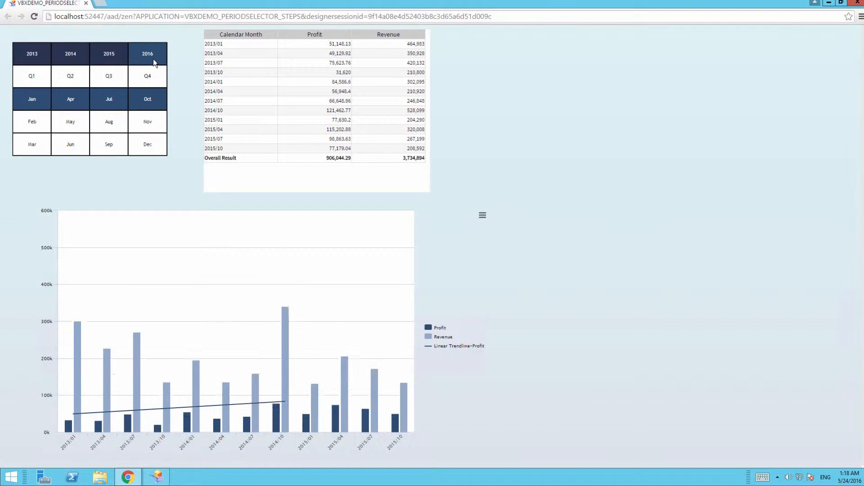
left_click(147, 54)
left_click(37, 60)
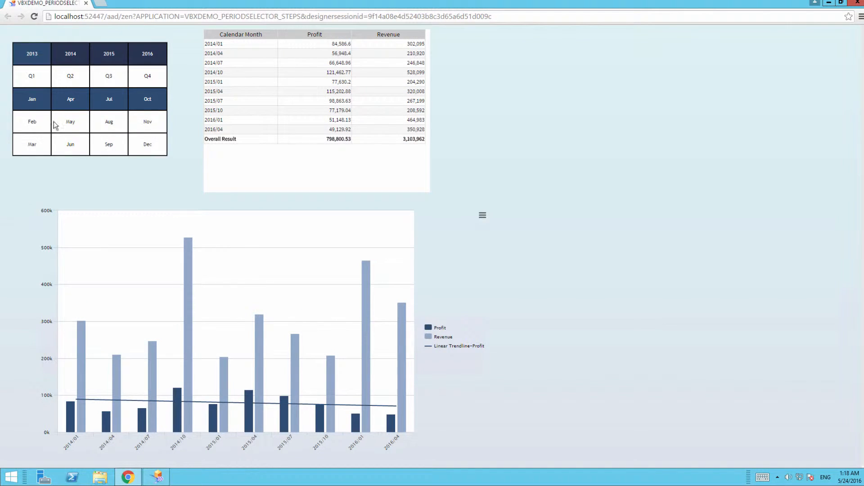
Clear the Jan, Apr, Jul and Oct month selections in the period selector
left_click(45, 103)
left_click(72, 103)
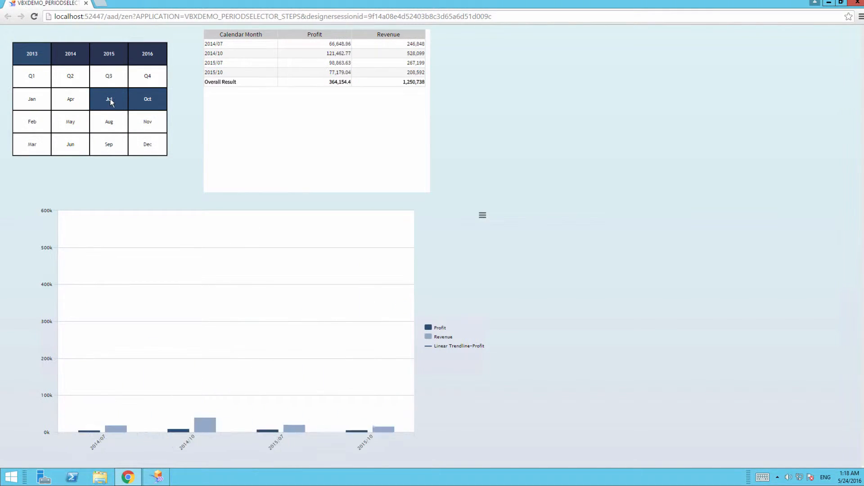
left_click(110, 103)
left_click(143, 105)
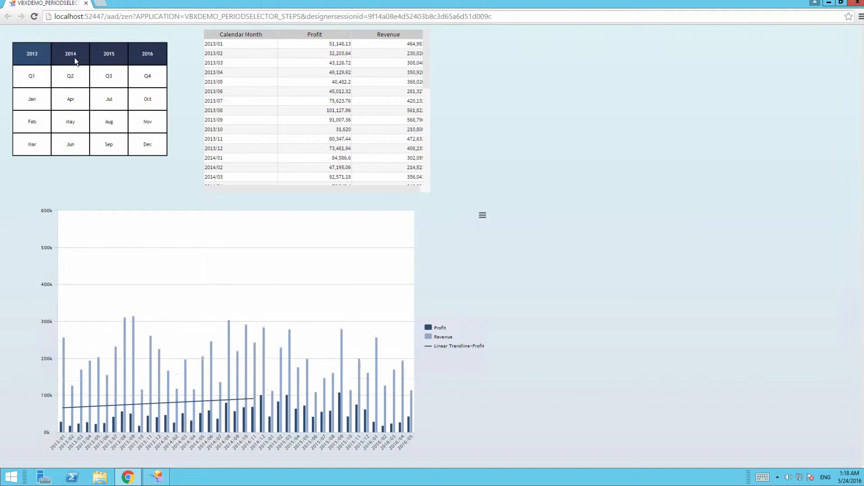
Filter the dashboard by quarters Q3 and Q2, and toggle Q3 again
left_click(112, 79)
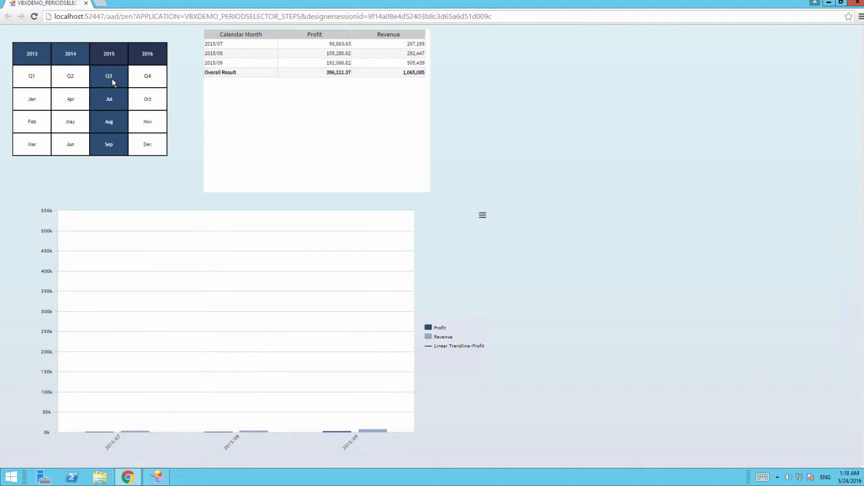
left_click(73, 78)
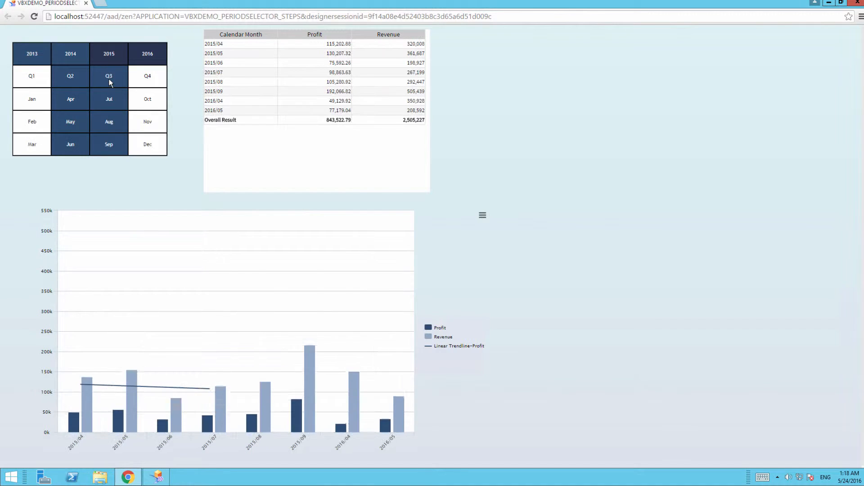
left_click(117, 80)
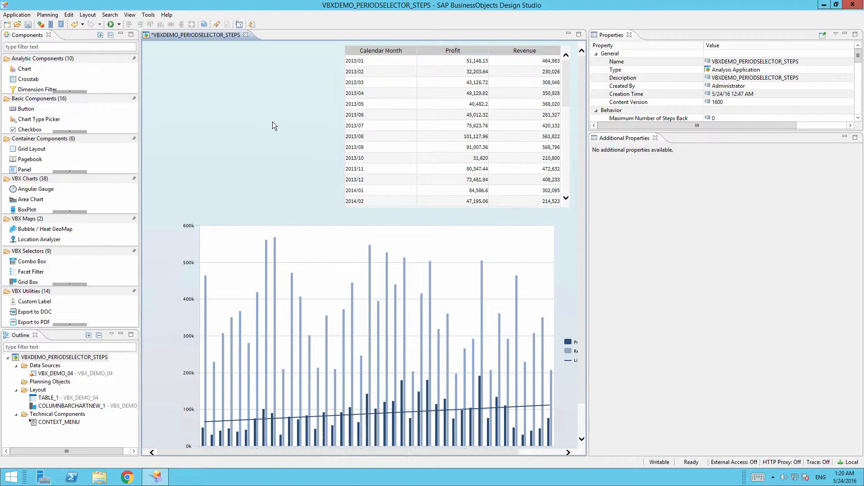
In Design Studio, examine the initial view of the VBX_DEMO_04 data source, including the measures in its columns
right_click(97, 378)
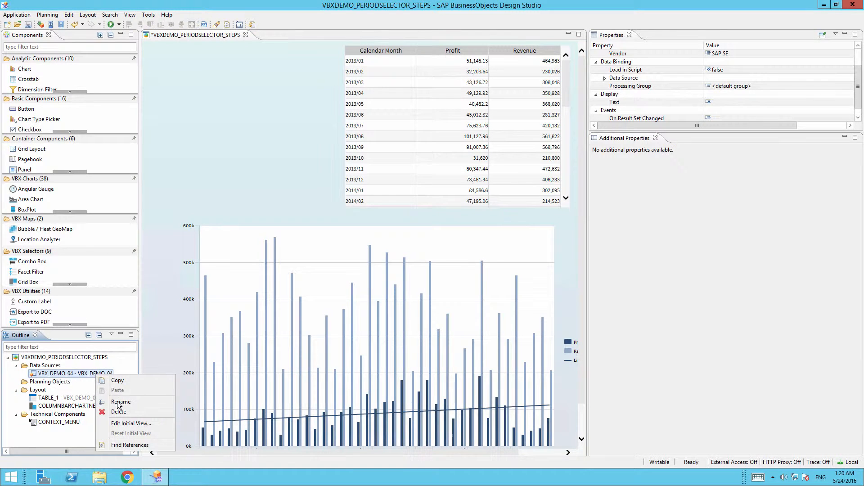
left_click(123, 428)
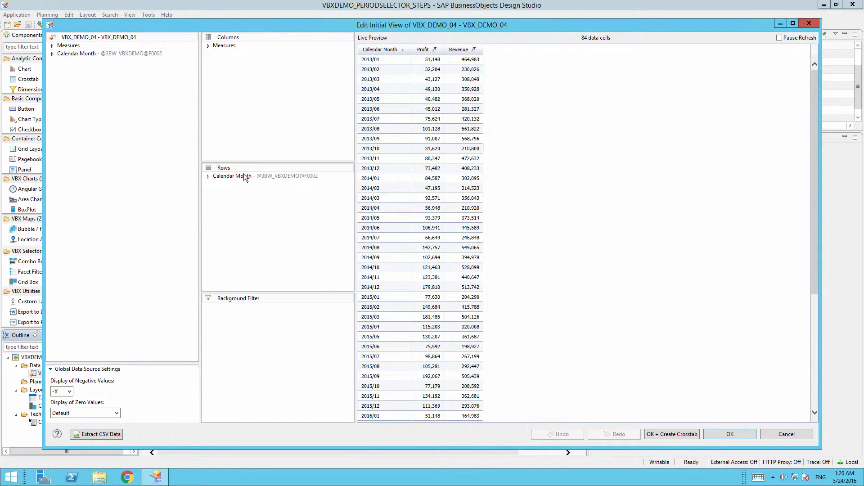
left_click(208, 46)
left_click(720, 434)
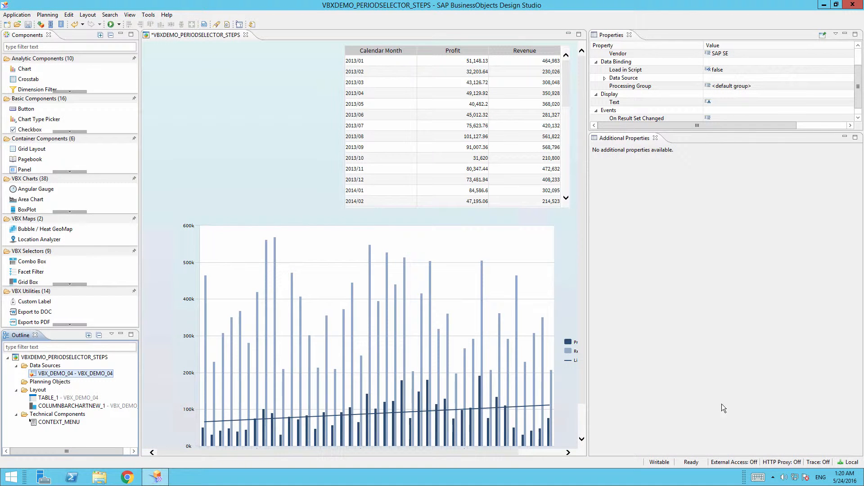
left_click(585, 391)
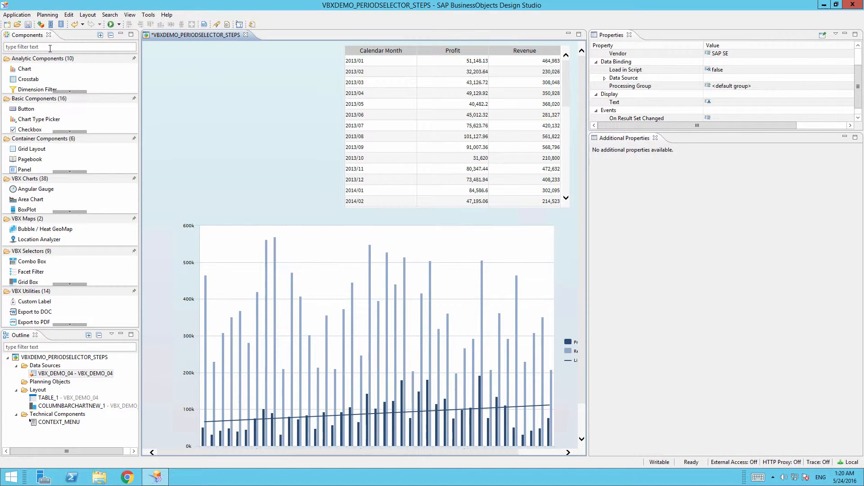
Add a Period Selector YQM MultiSelect component beside the table and enlarge it to about 312 by 299
left_click(50, 47)
type("perio")
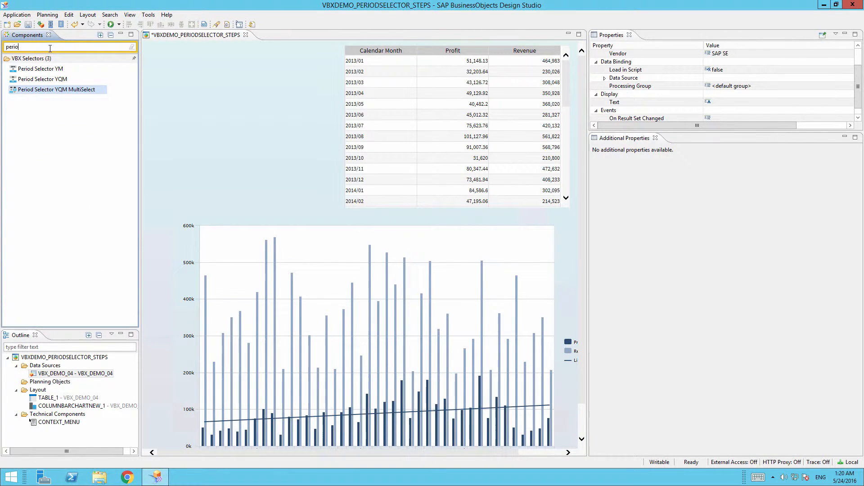
left_click_drag(47, 90, 159, 63)
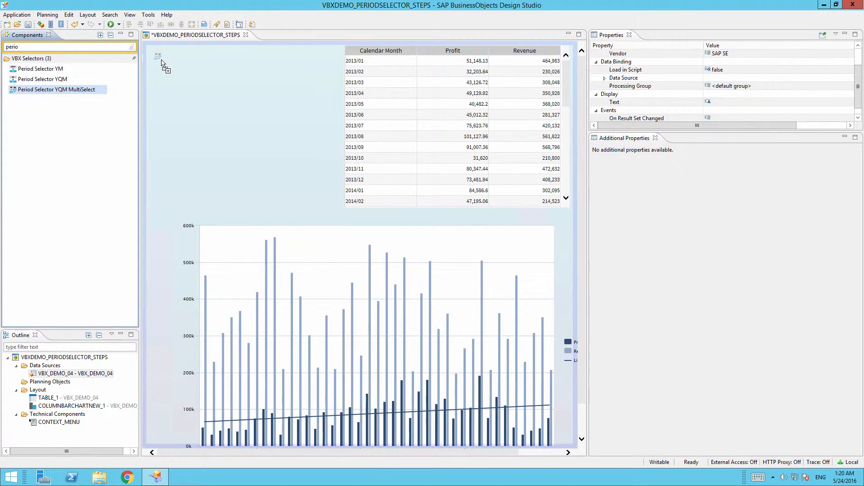
left_click(132, 47)
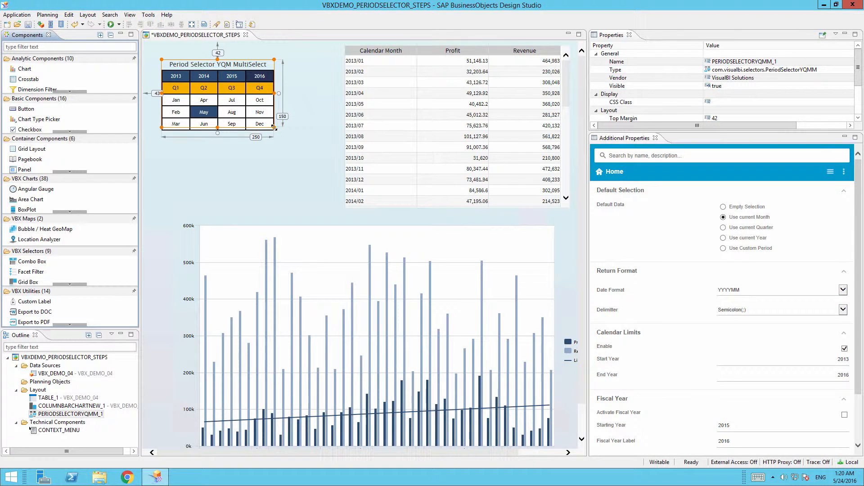
left_click_drag(274, 128, 302, 194)
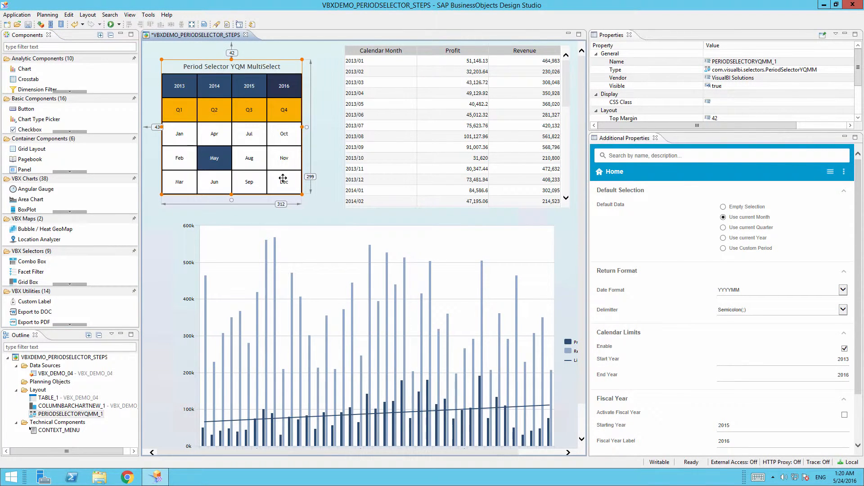
Set the period selector's title text to "Please choose a timeframe:"
left_click(831, 171)
left_click(738, 196)
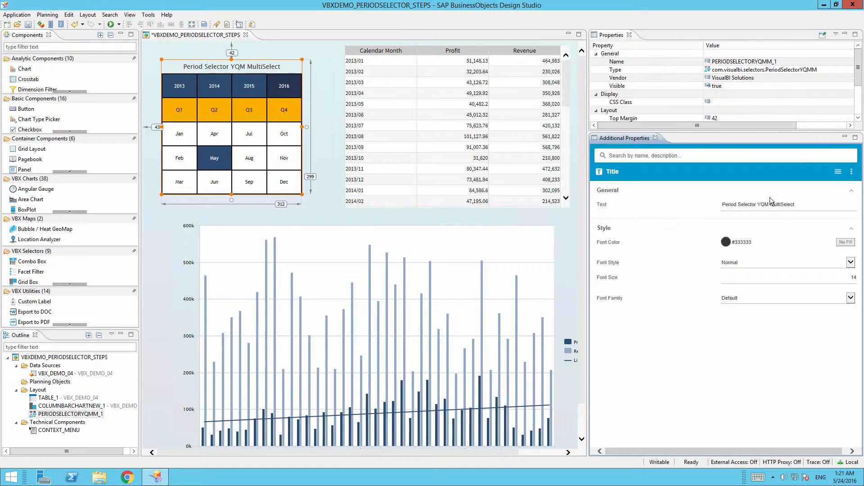
left_click_drag(796, 205, 655, 202)
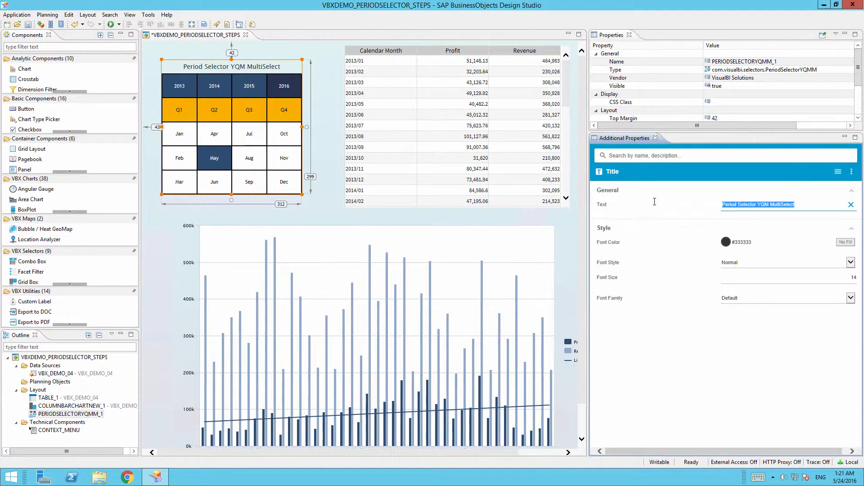
type("Please choo")
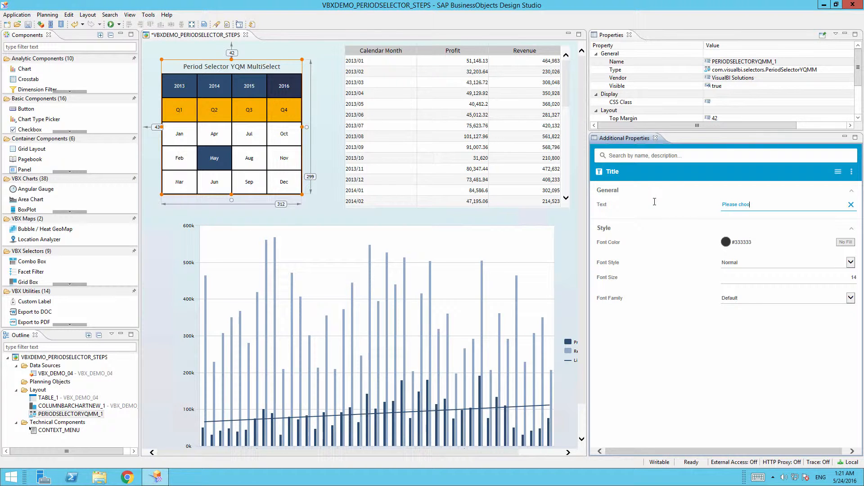
type("se a timeframe:")
Set the default color of the period selector's Quarter Background style to white (#FFFFFF)
left_click(834, 172)
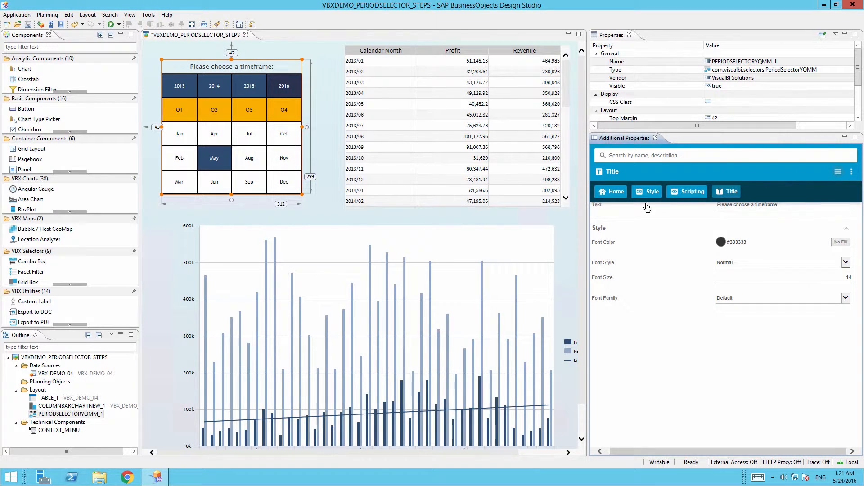
left_click(648, 192)
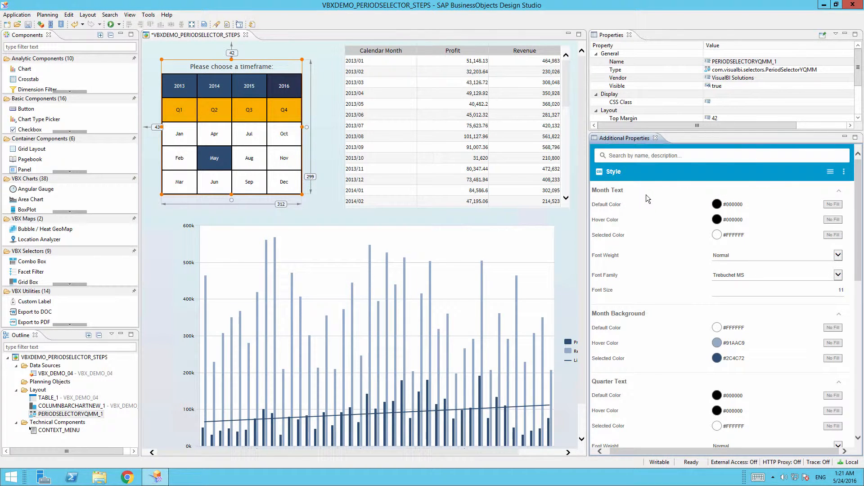
left_click(615, 190)
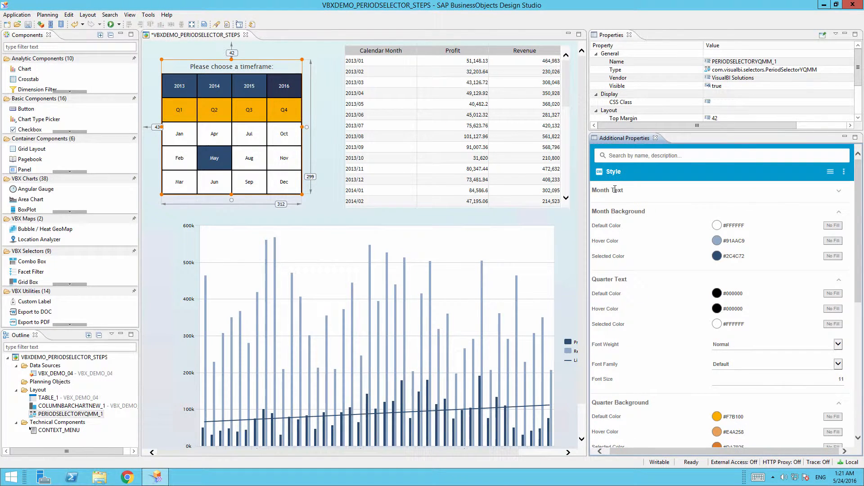
left_click(616, 216)
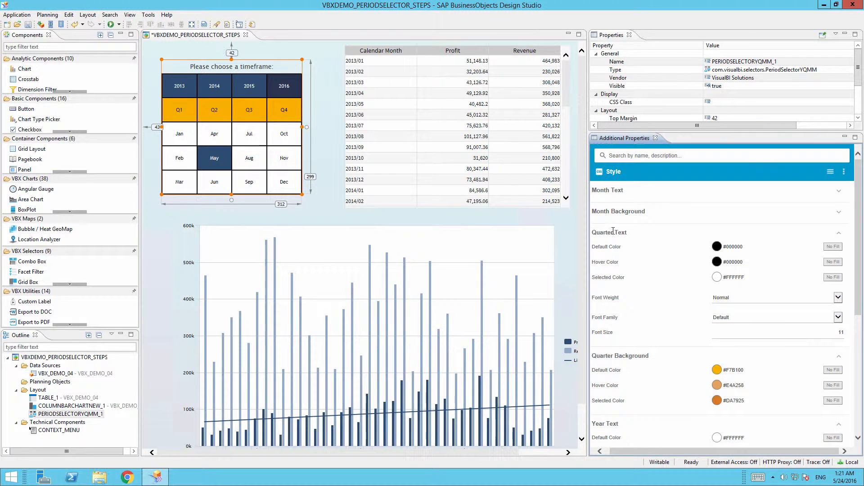
left_click(615, 232)
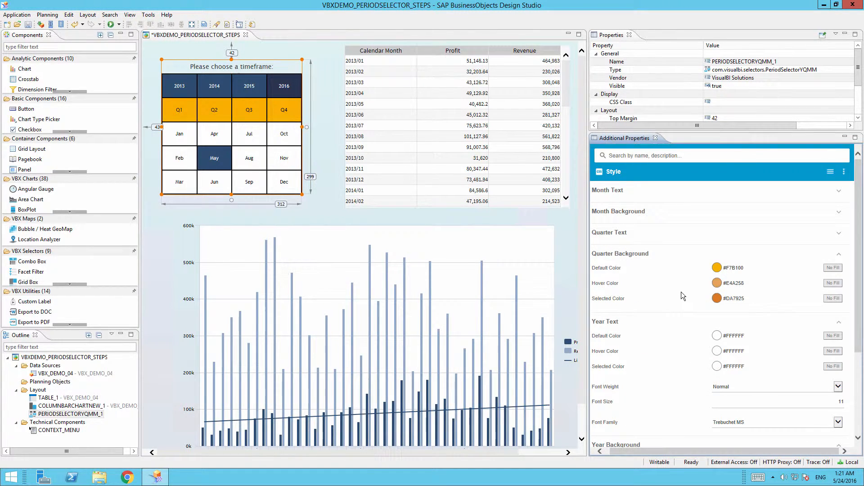
left_click(716, 268)
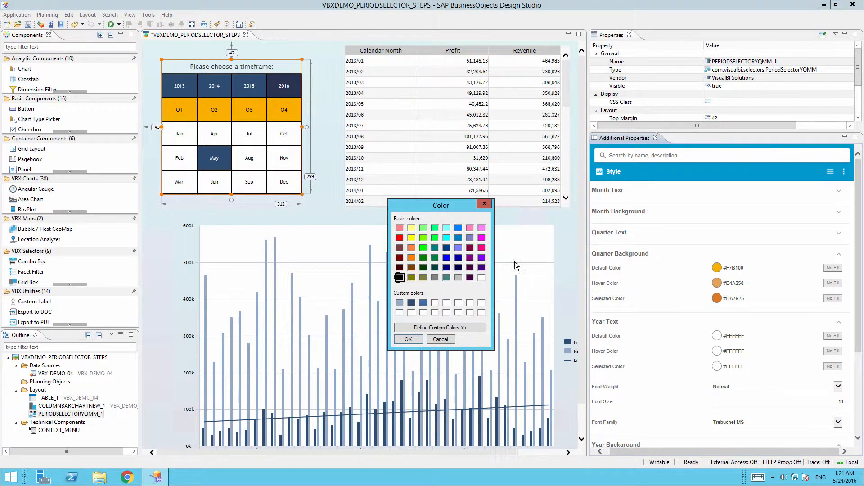
left_click(481, 277)
left_click(408, 341)
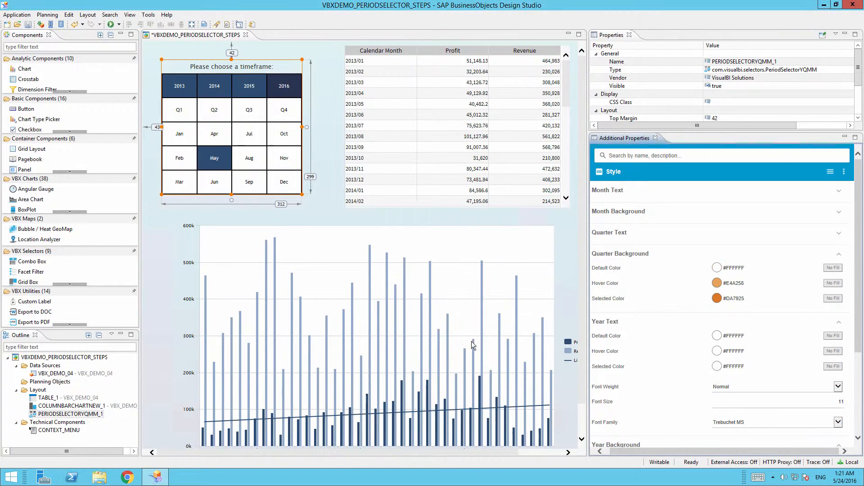
Set the Quarter Background hover color to the custom light blue #91AAC9 and the selected color to the custom dark blue #2C4C72
left_click(717, 283)
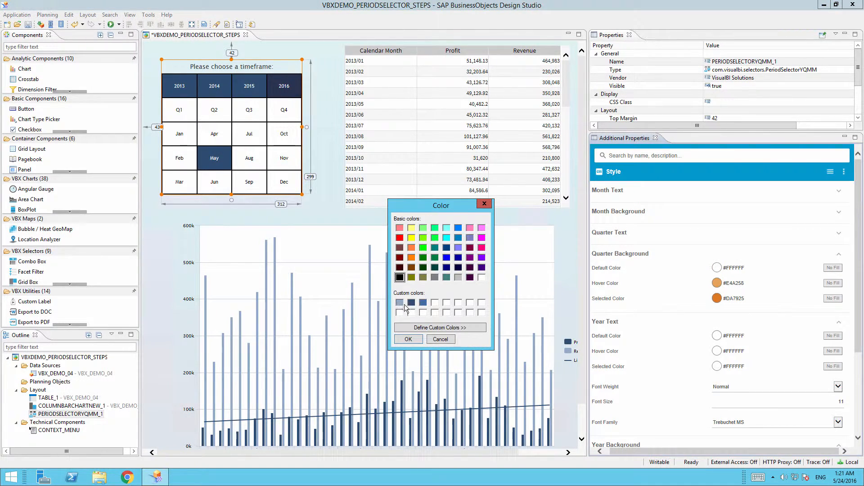
left_click(399, 302)
left_click(410, 339)
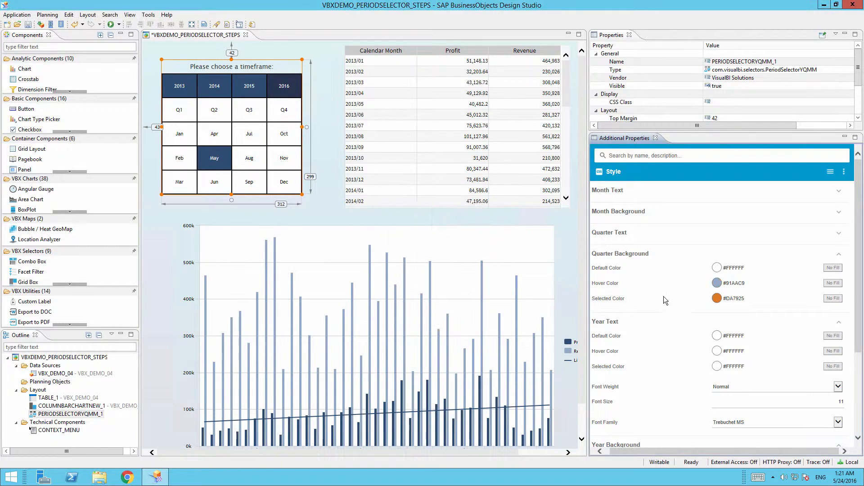
left_click(716, 299)
left_click(412, 302)
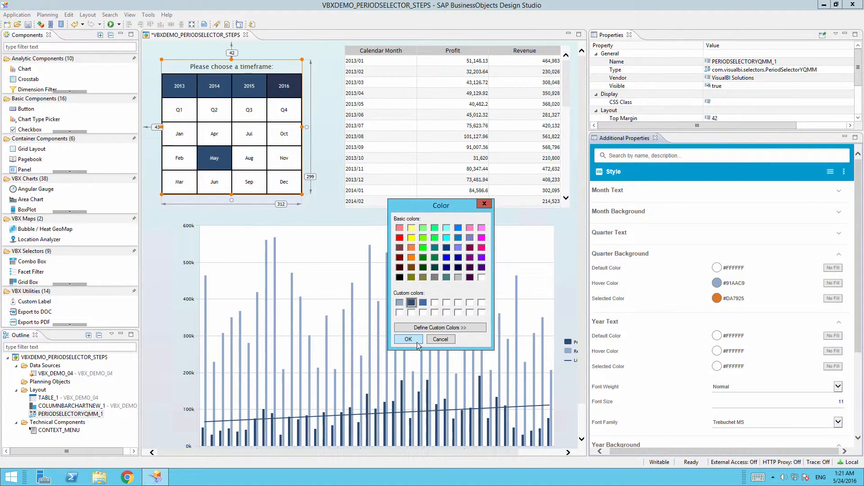
left_click(417, 340)
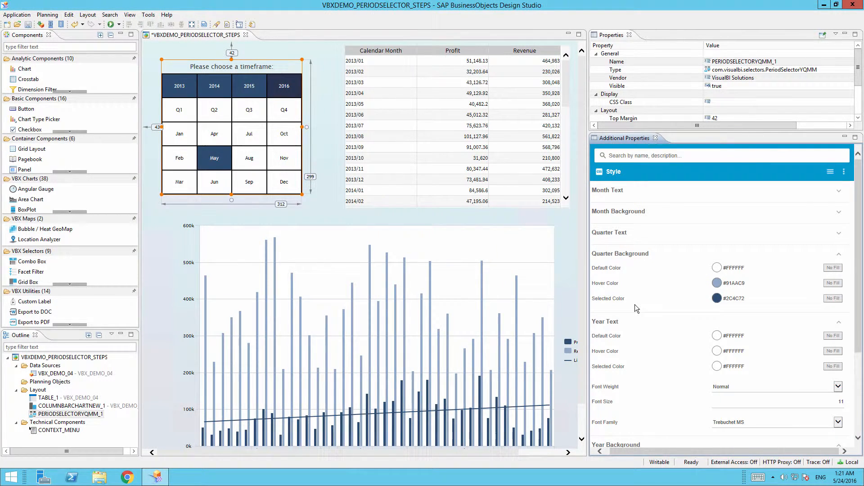
Set the Year Background hover color to the custom light blue #91AAC9
left_click(625, 253)
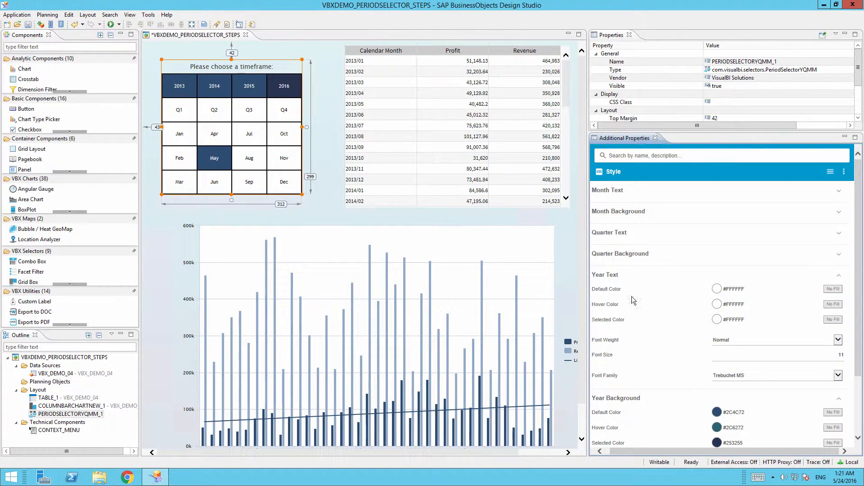
left_click(615, 275)
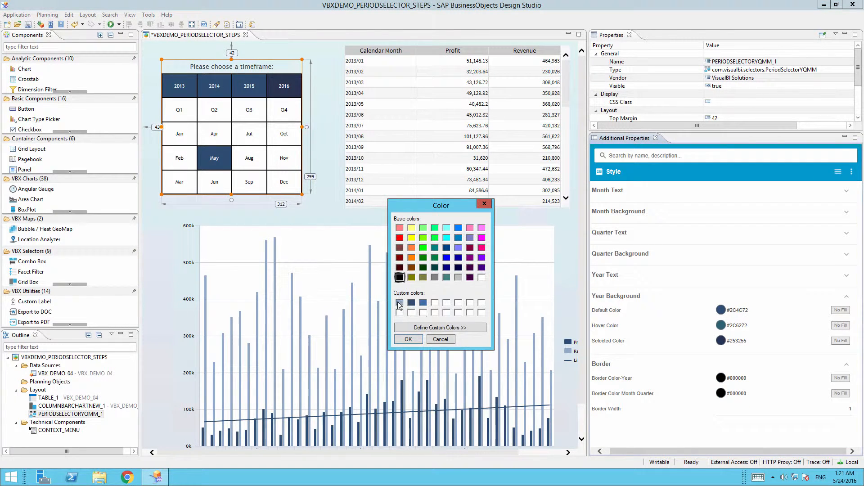
left_click(398, 302)
left_click(408, 339)
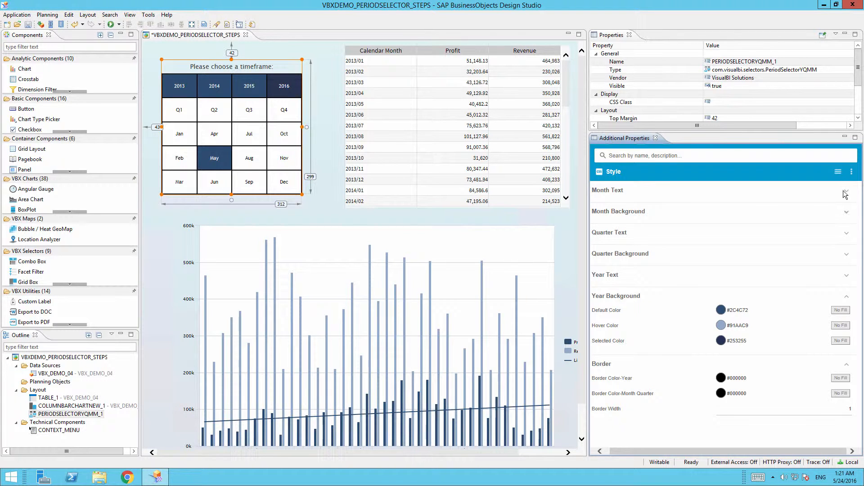
Set the period selector's default selection to Empty Selection
left_click(837, 172)
left_click(624, 196)
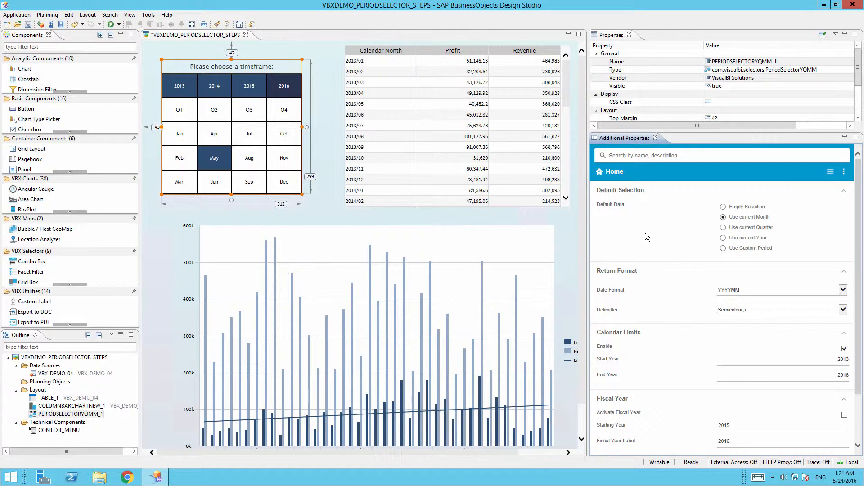
left_click(724, 208)
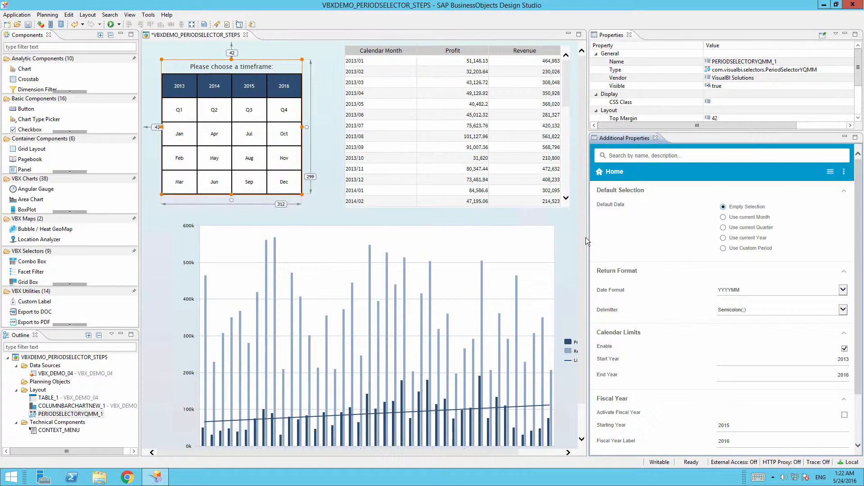
Set the period selector's return date format to Custom Format with the pattern YYYY/MM
left_click(632, 191)
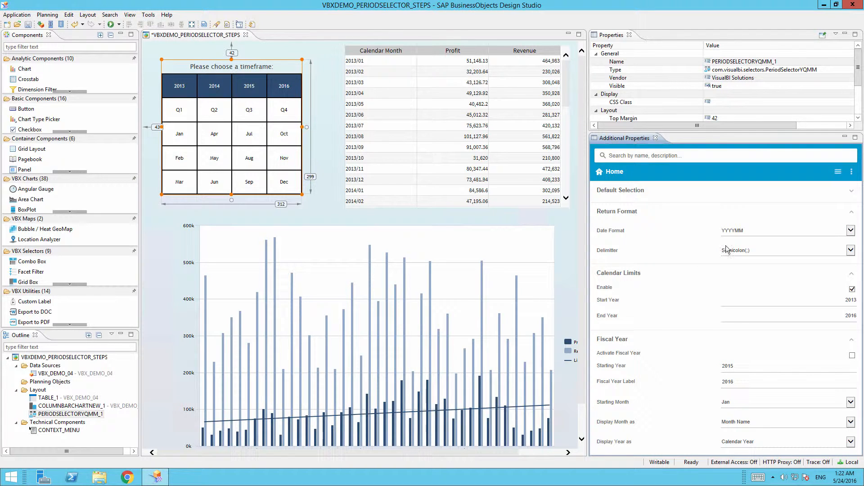
left_click(763, 231)
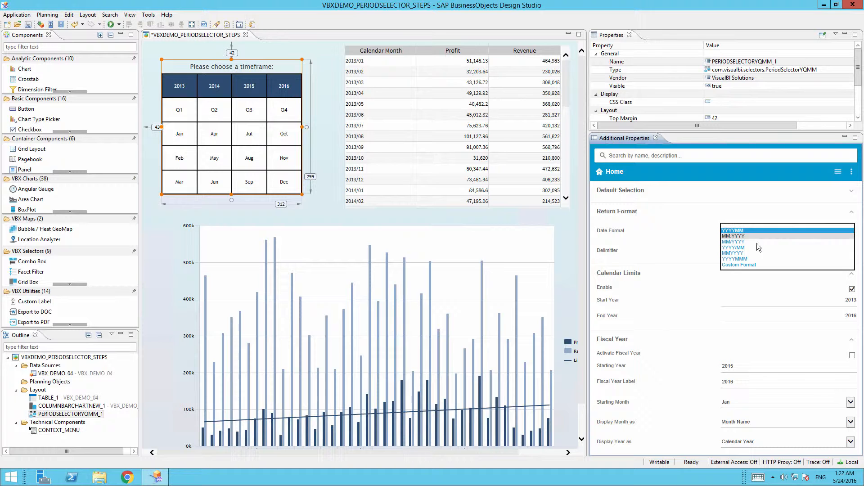
left_click(758, 249)
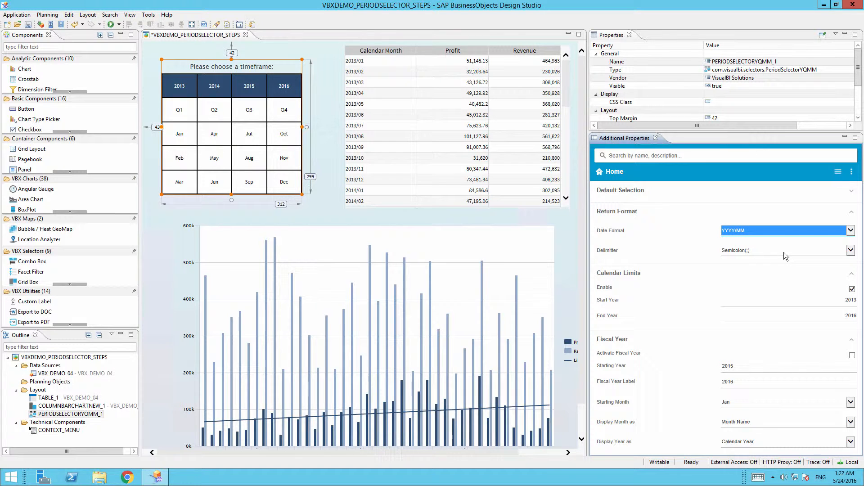
left_click(782, 230)
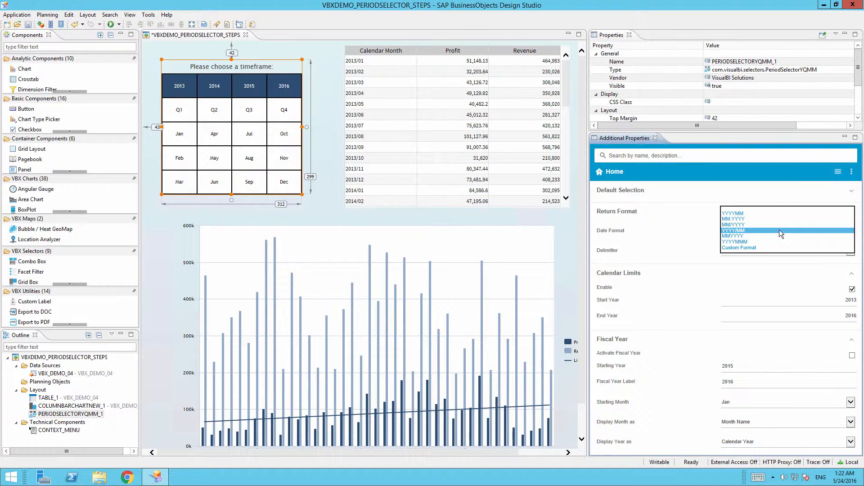
left_click(754, 248)
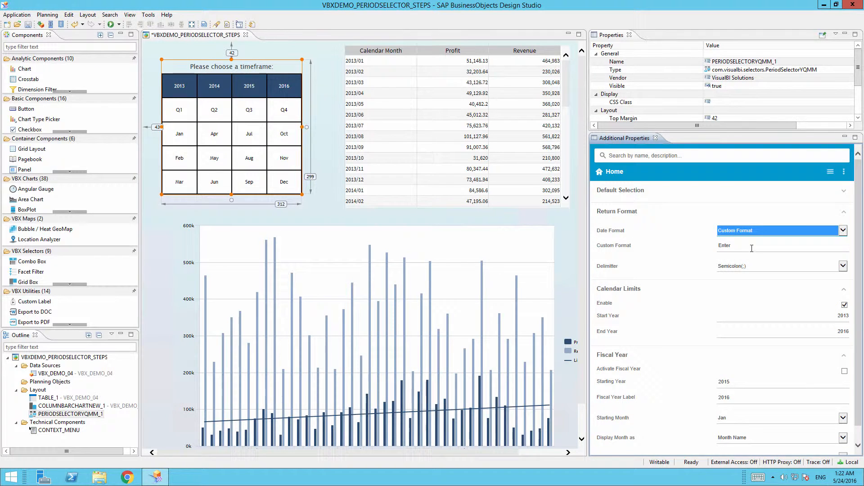
left_click(725, 245)
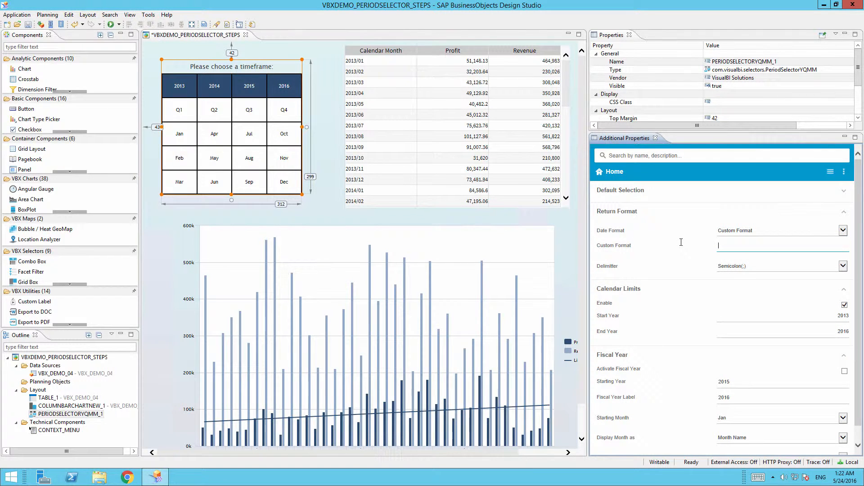
type("YYYY/MM")
key("Tab")
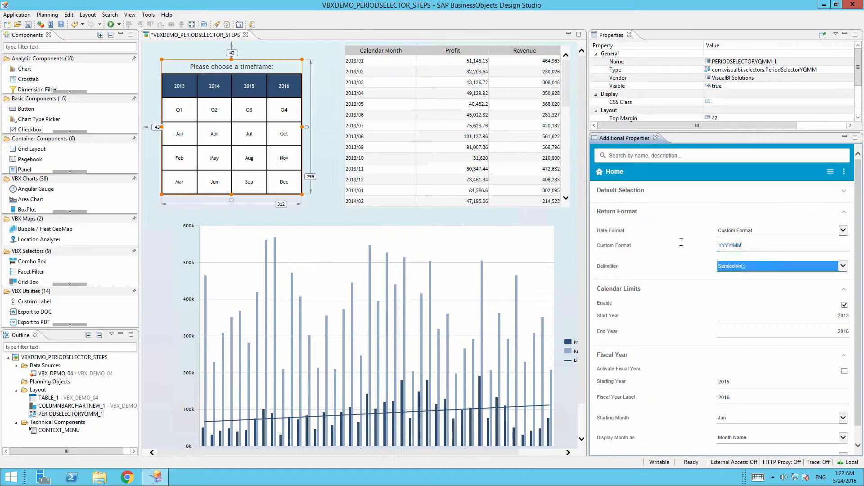
Open the period selector's On Select script for editing and insert a setFilter call on the VBX_DEMO_04 data source
left_click(831, 172)
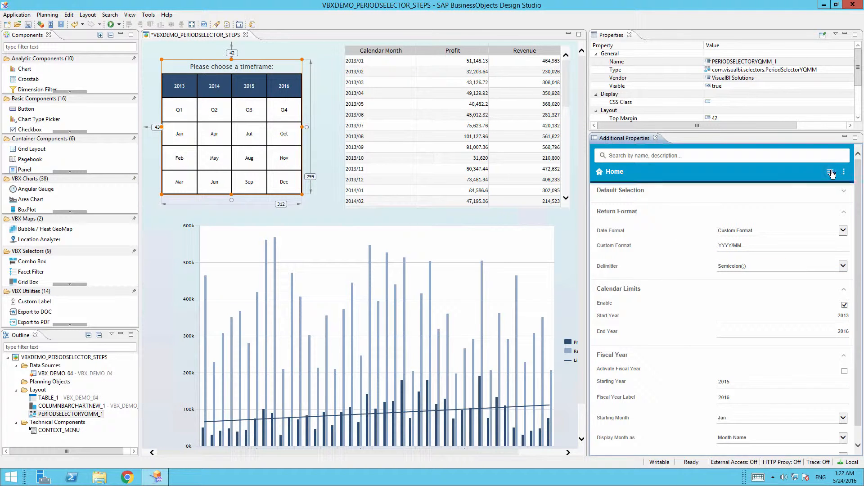
left_click(690, 192)
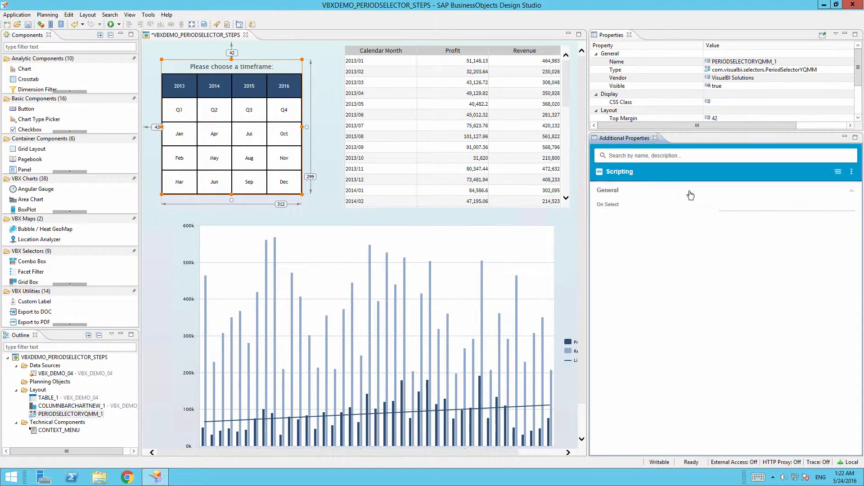
left_click(731, 203)
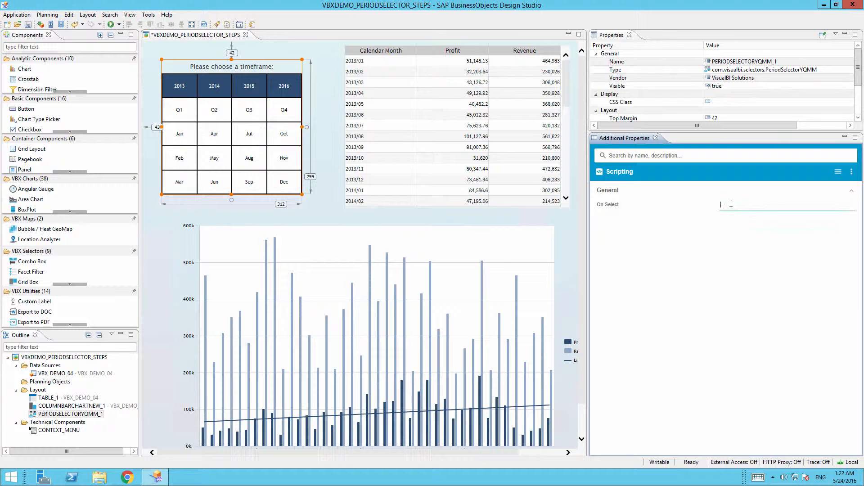
left_click(852, 206)
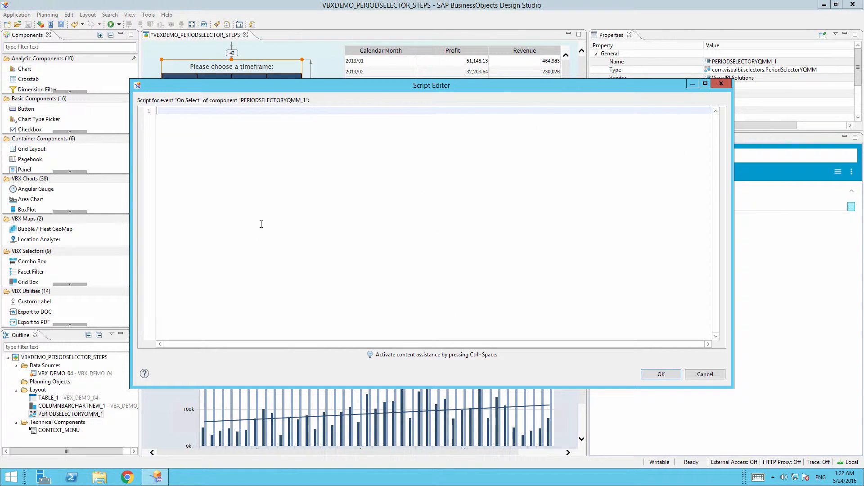
key("ctrl+space")
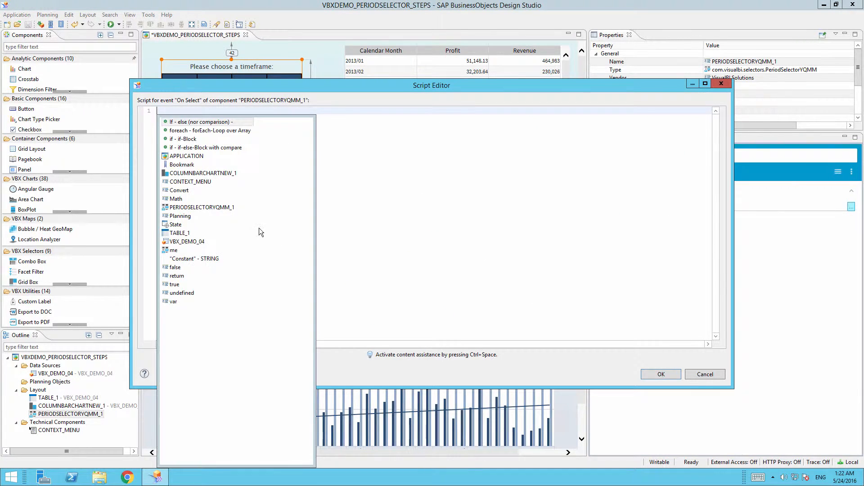
double_click(201, 242)
type(".")
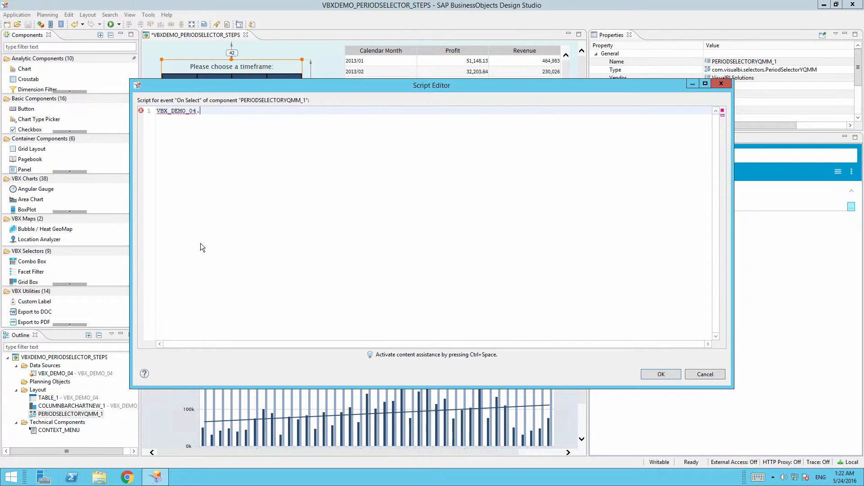
type("se")
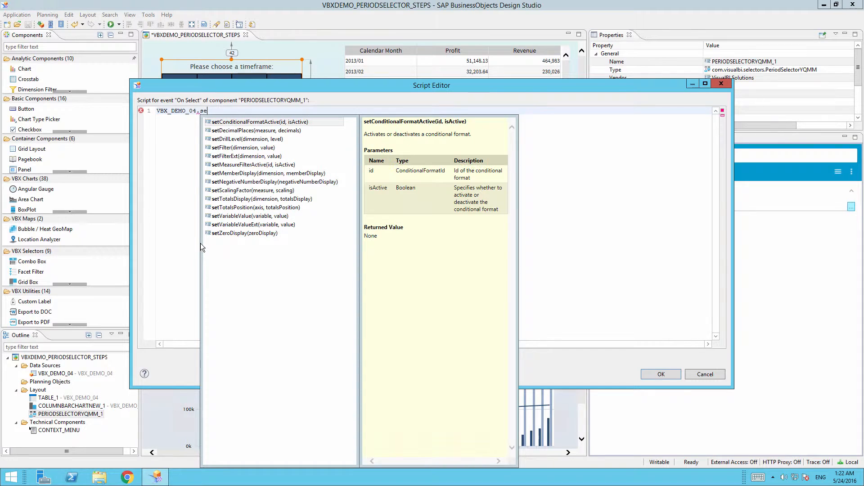
left_click(239, 152)
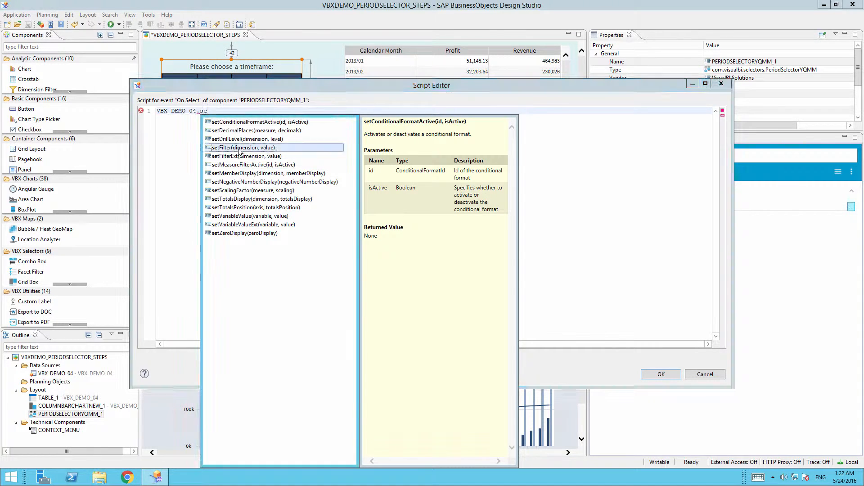
double_click(239, 149)
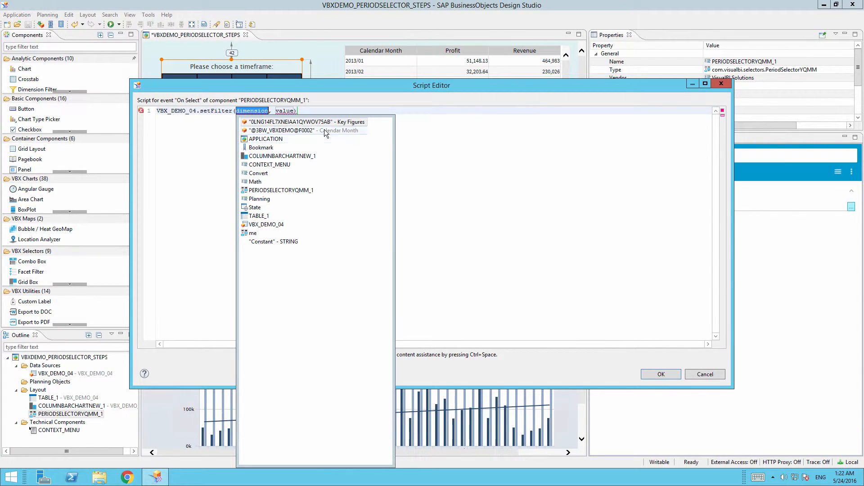
left_click(324, 130)
double_click(324, 130)
double_click(324, 110)
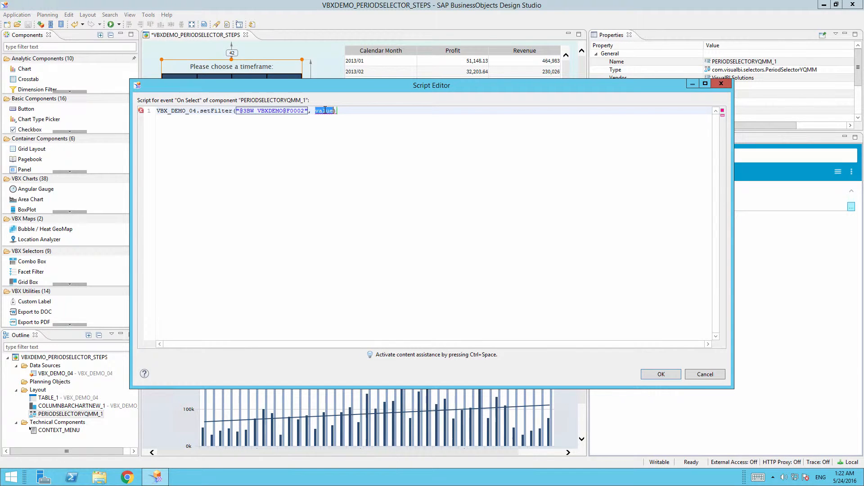
key("ctrl+space")
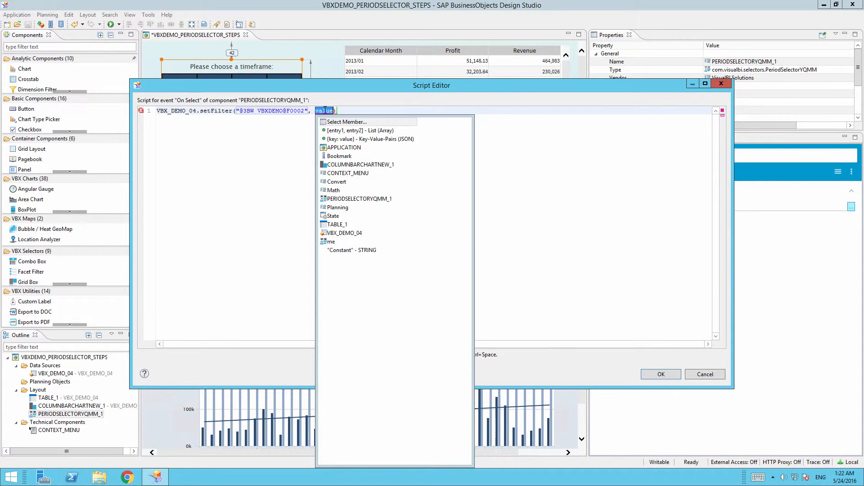
double_click(342, 198)
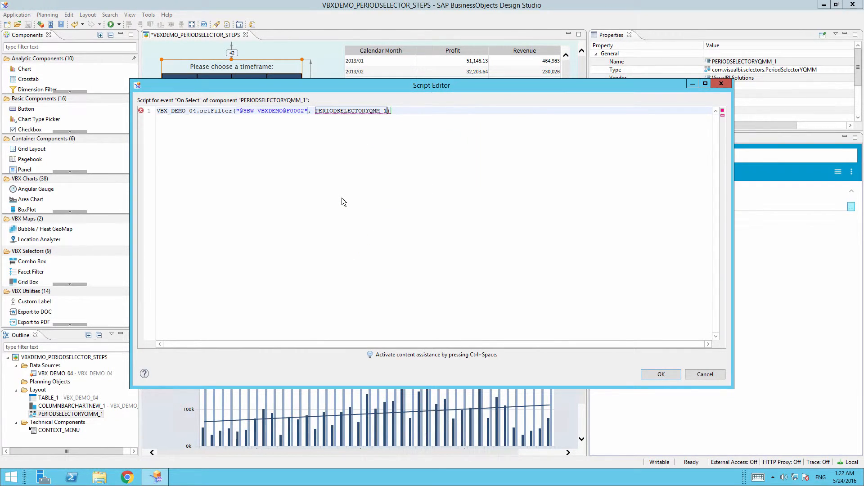
type(".ds")
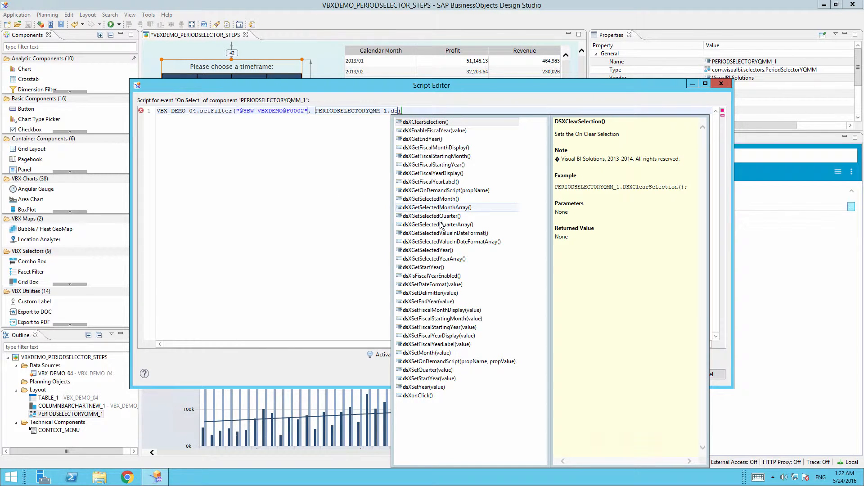
left_click(463, 242)
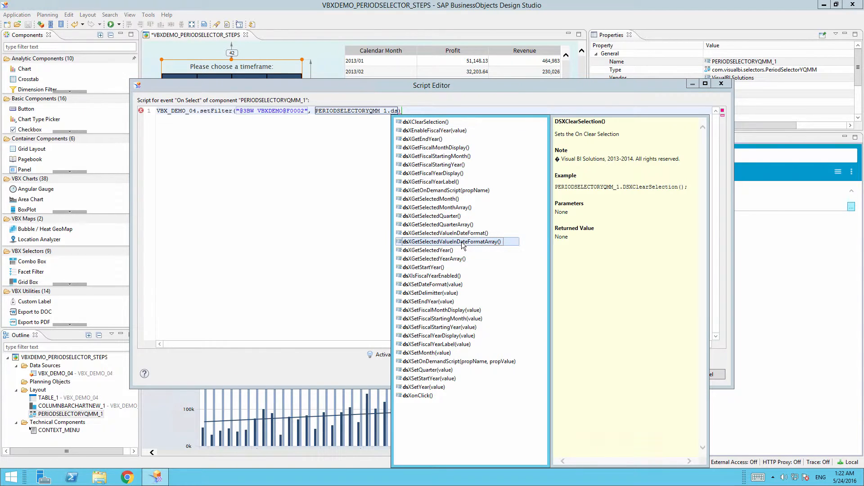
double_click(463, 242)
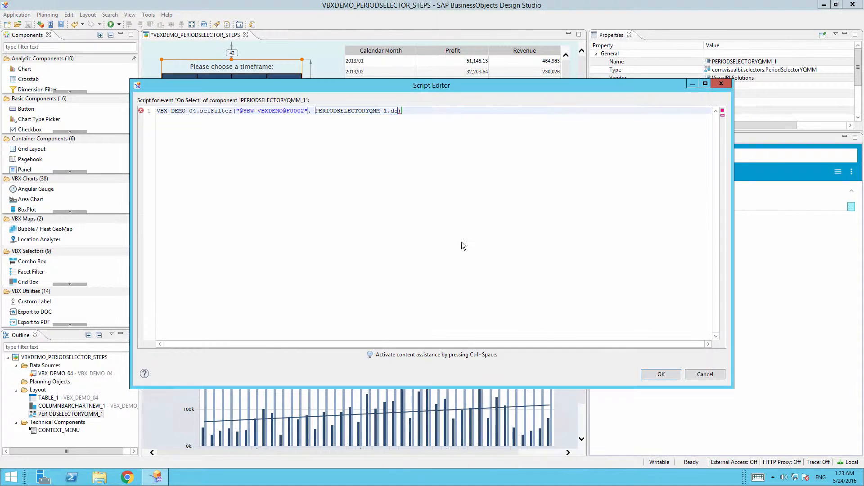
type(");")
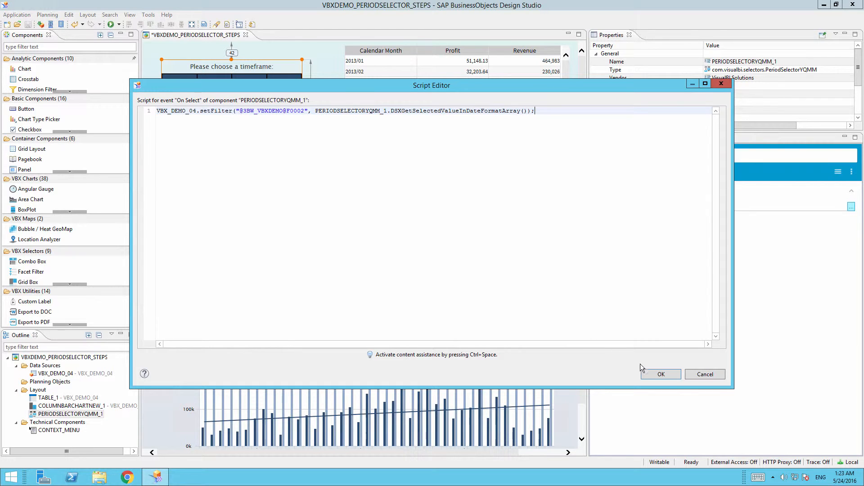
left_click(660, 374)
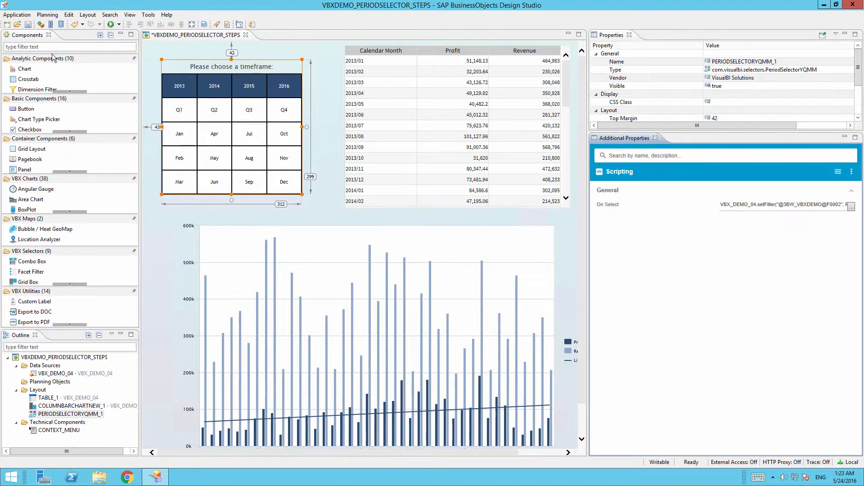
Save the VBXDEMO_PERIODSELECTOR_STEPS application and run it locally in the browser
left_click(28, 25)
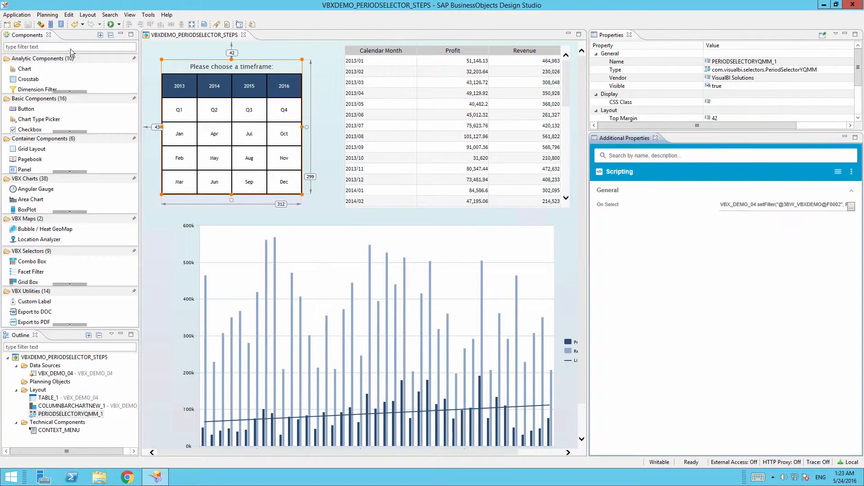
left_click(111, 24)
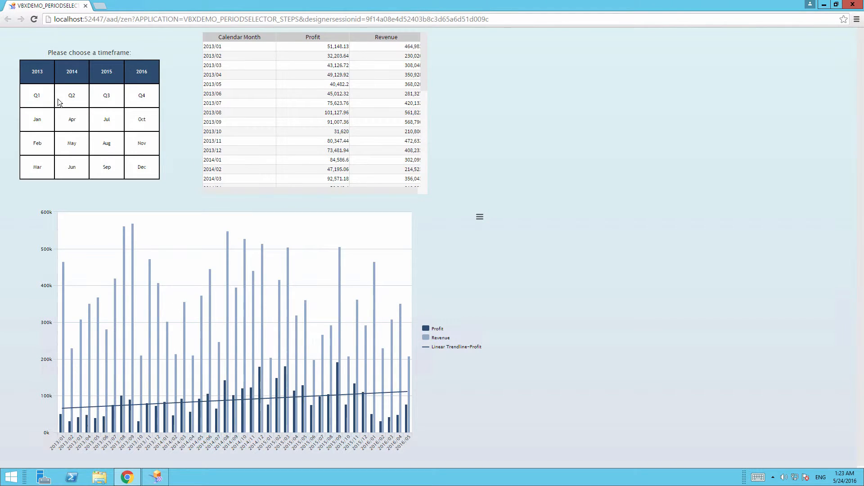
Test the period selector by choosing years 2013, 2014 and 2015 with quarters Q1 and Q2, followed by Q3 alone
left_click(45, 79)
left_click(71, 77)
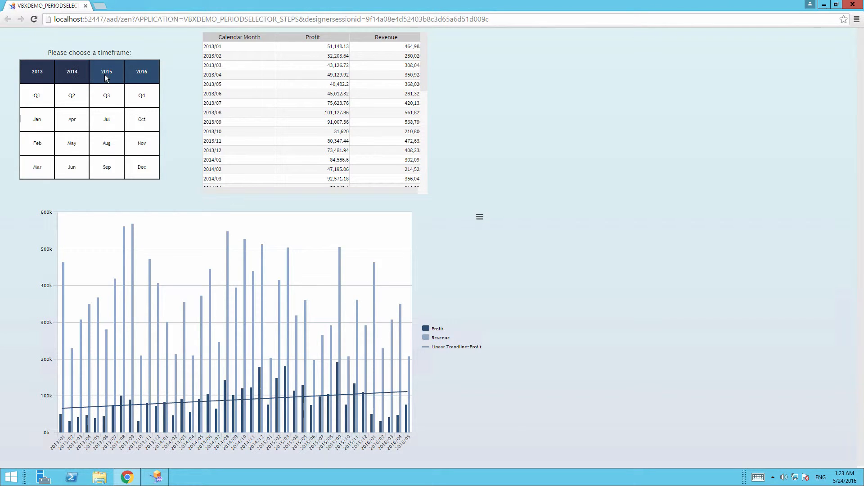
left_click(107, 79)
left_click(45, 97)
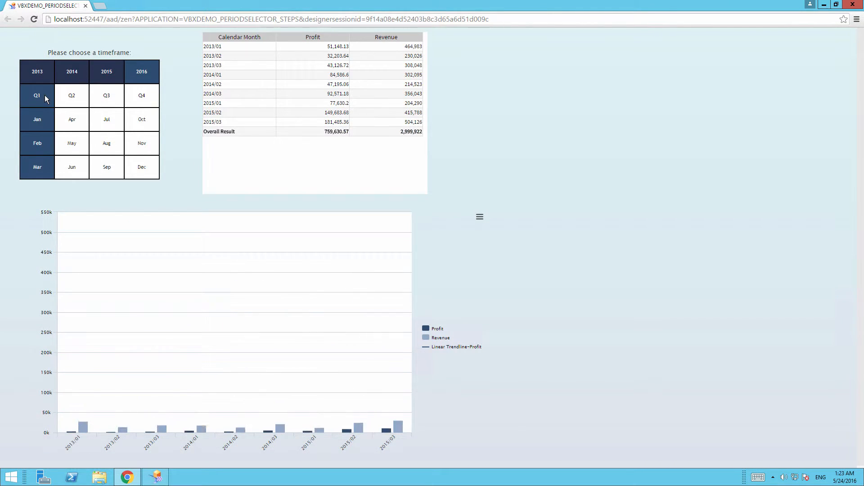
left_click(70, 100)
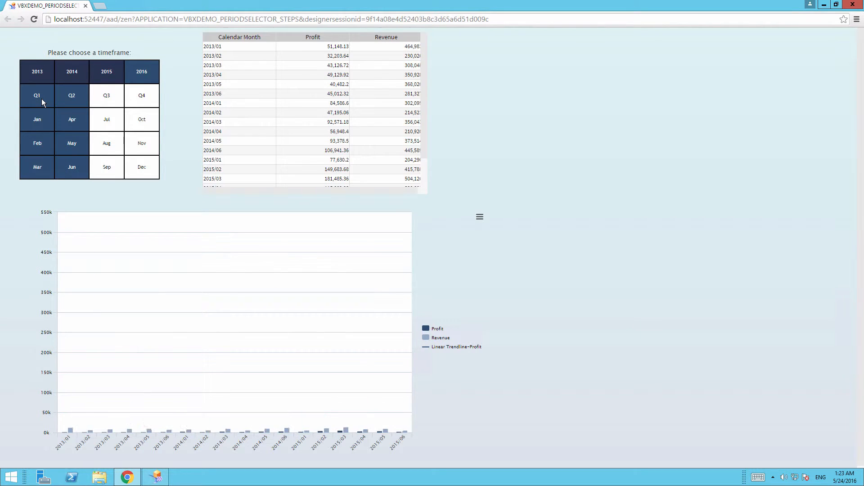
left_click(103, 98)
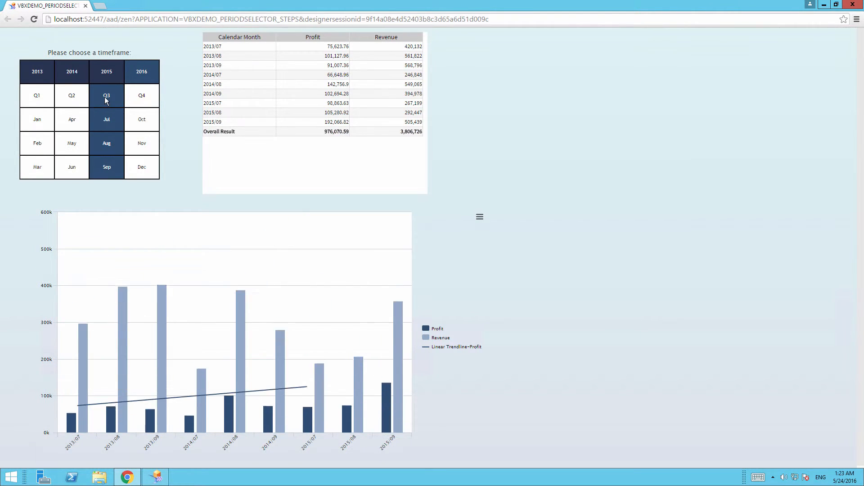
Replace the quarter selection with the months Jan, Apr, Jul and Oct, and add the year 2016 to the filter
left_click(43, 116)
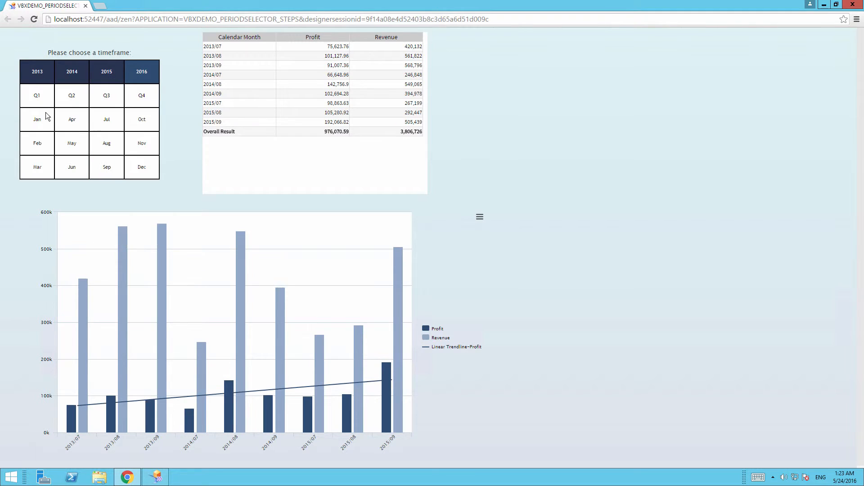
left_click(79, 121)
left_click(113, 121)
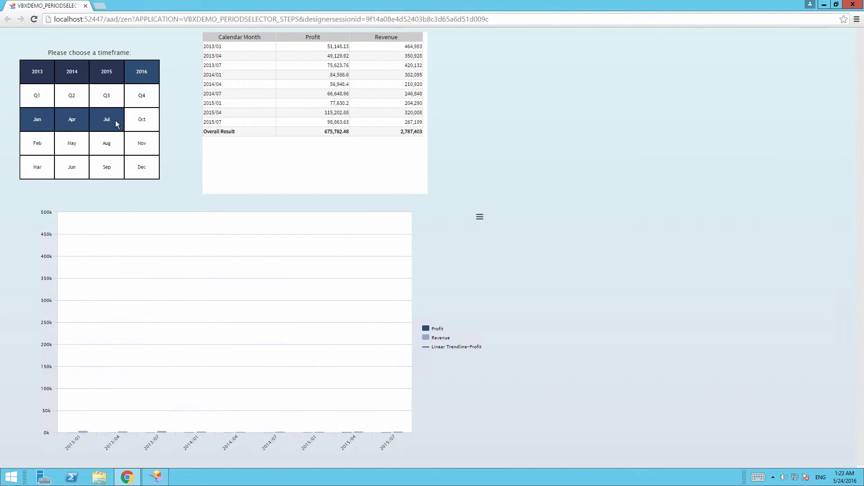
left_click(139, 121)
left_click(145, 77)
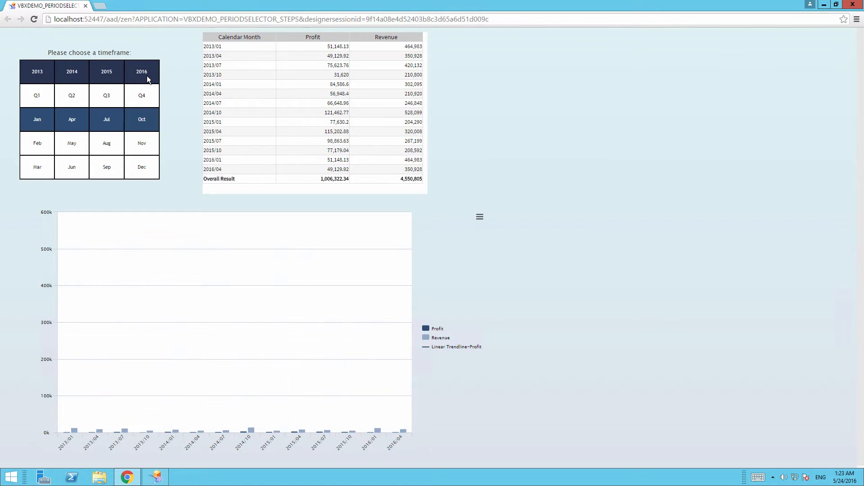